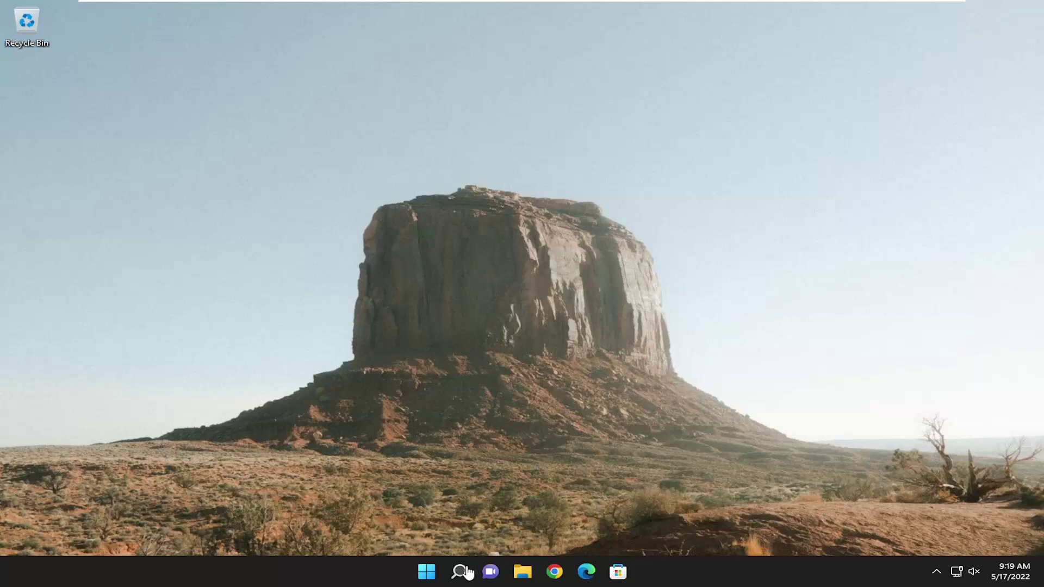
Step: Launch Edit group policy from search and open Administrative Templates > Windows Components > Biometrics
click(460, 571)
text(gro)
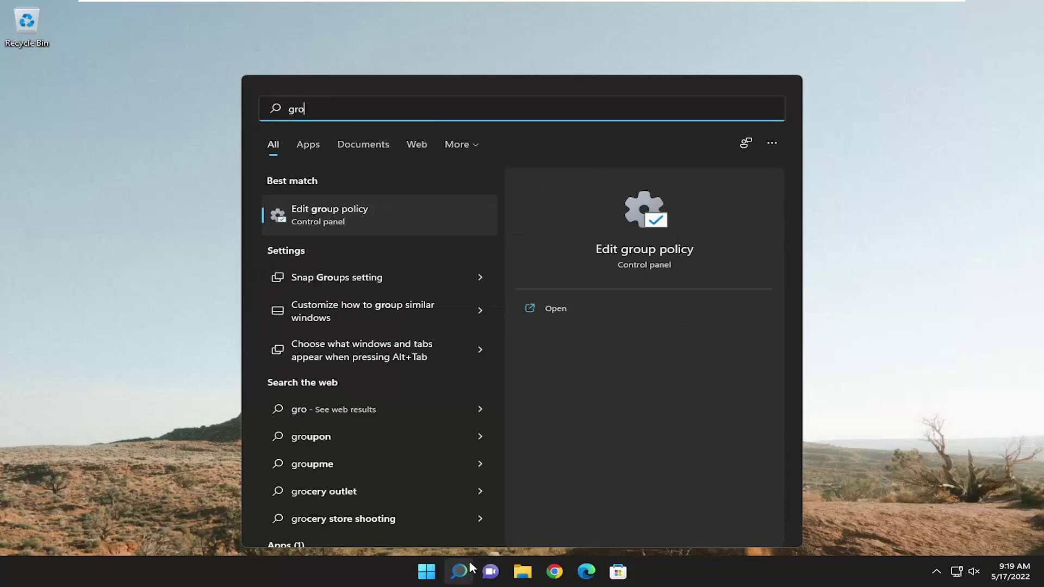
text(up policy)
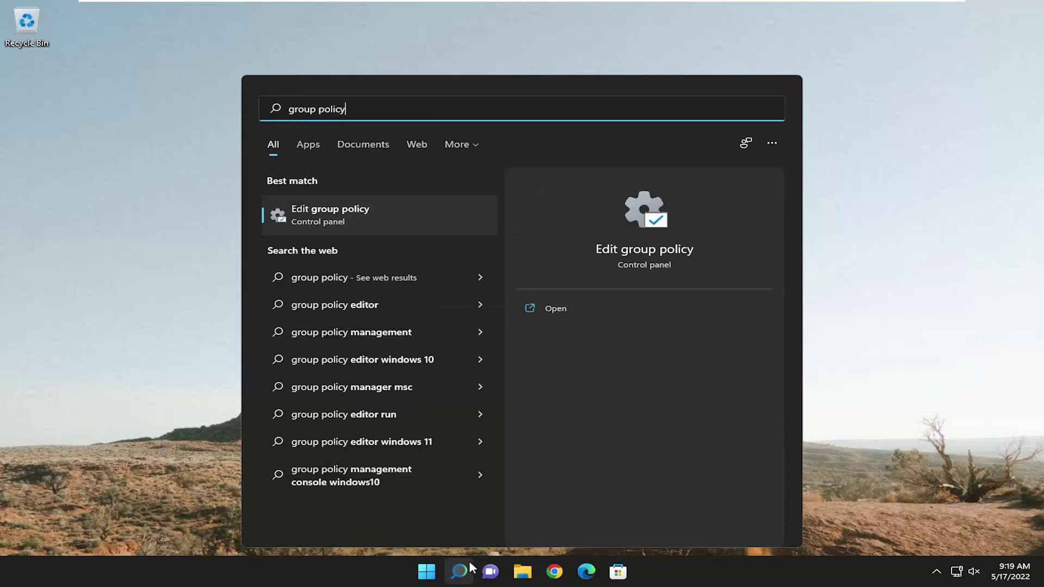
click(351, 222)
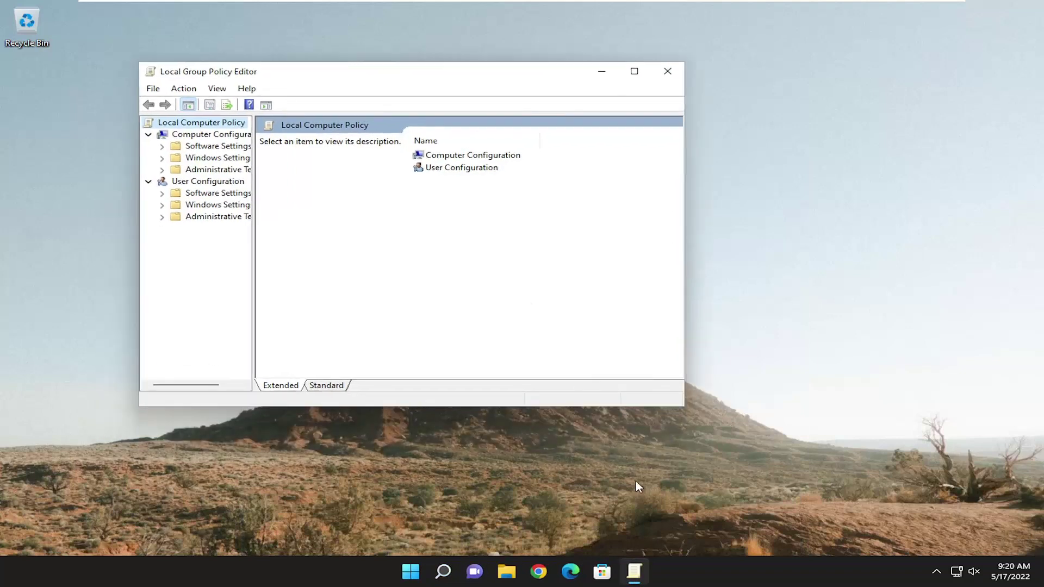
drag(682, 405, 790, 468)
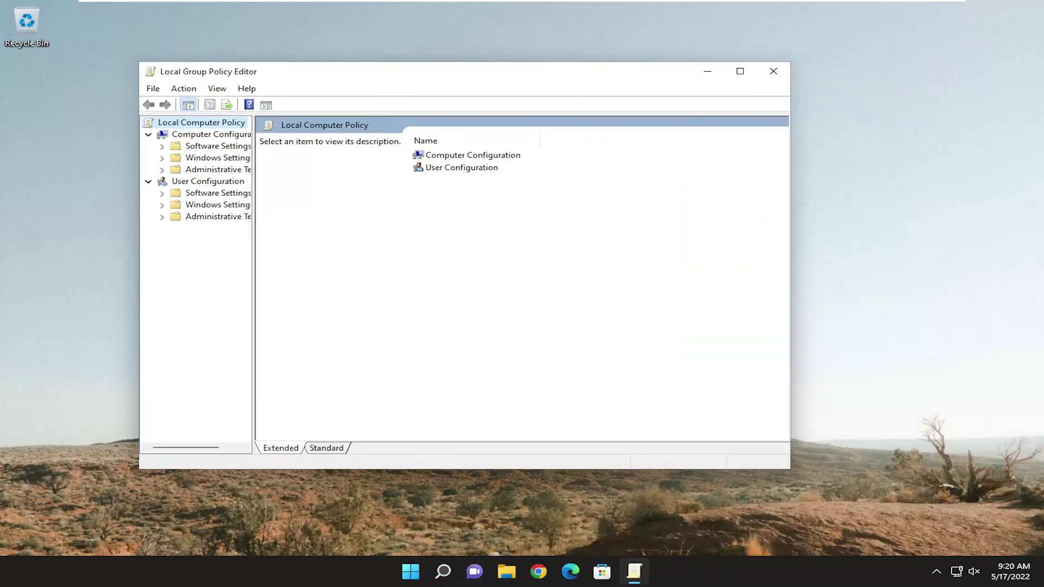
drag(252, 239, 318, 238)
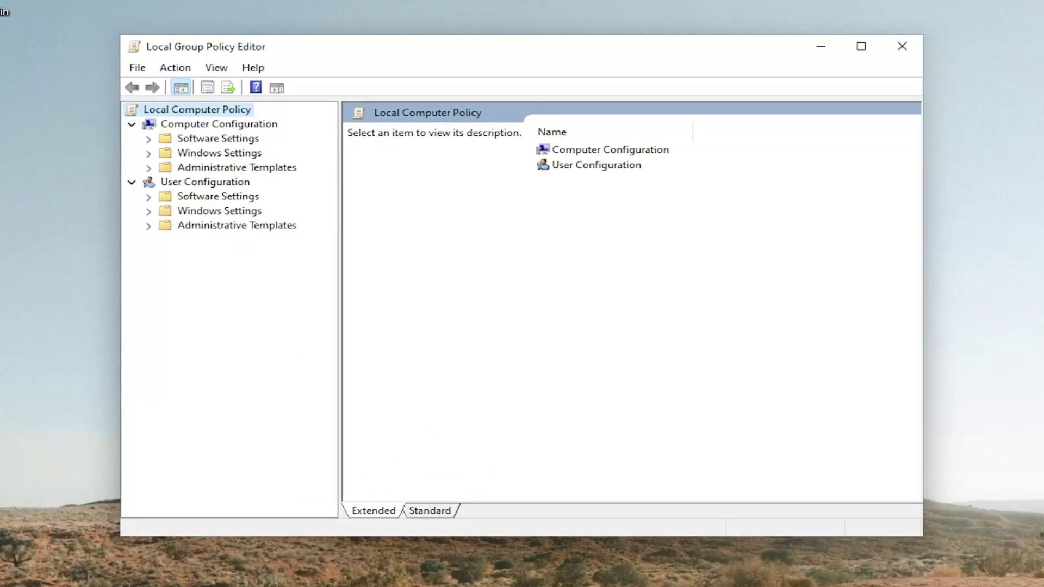
double_click(253, 170)
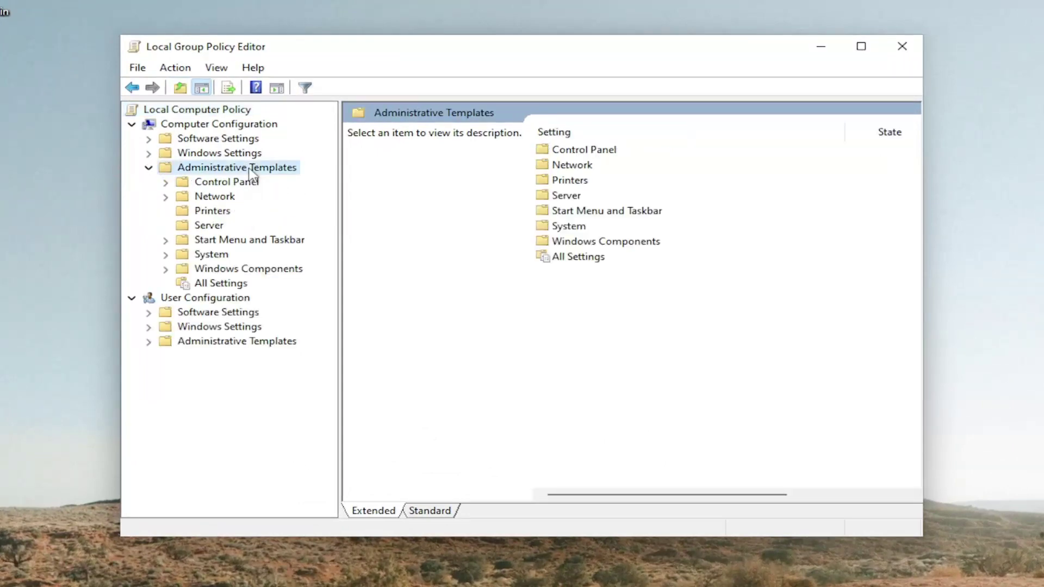
double_click(206, 270)
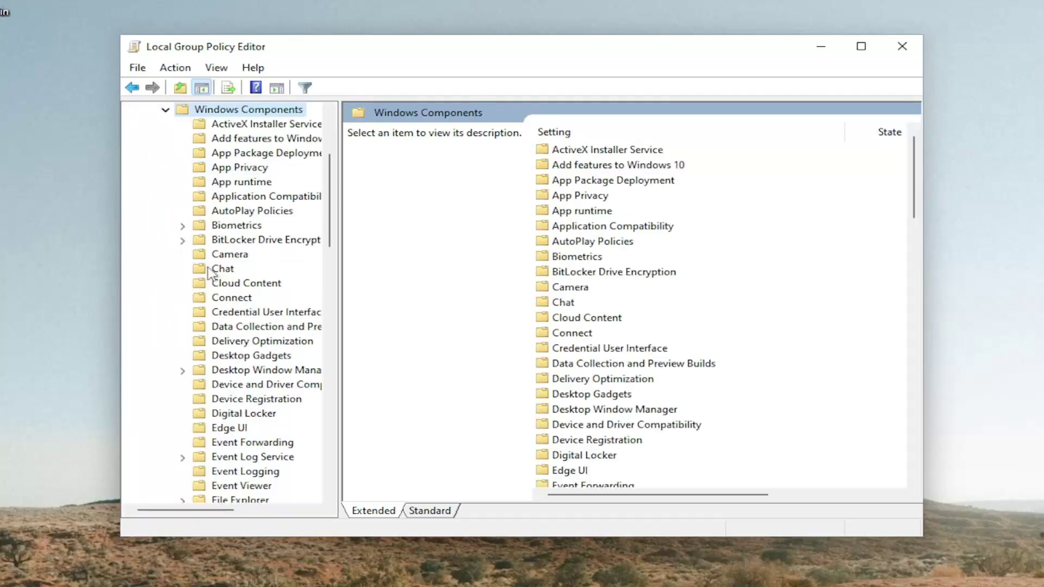
click(231, 229)
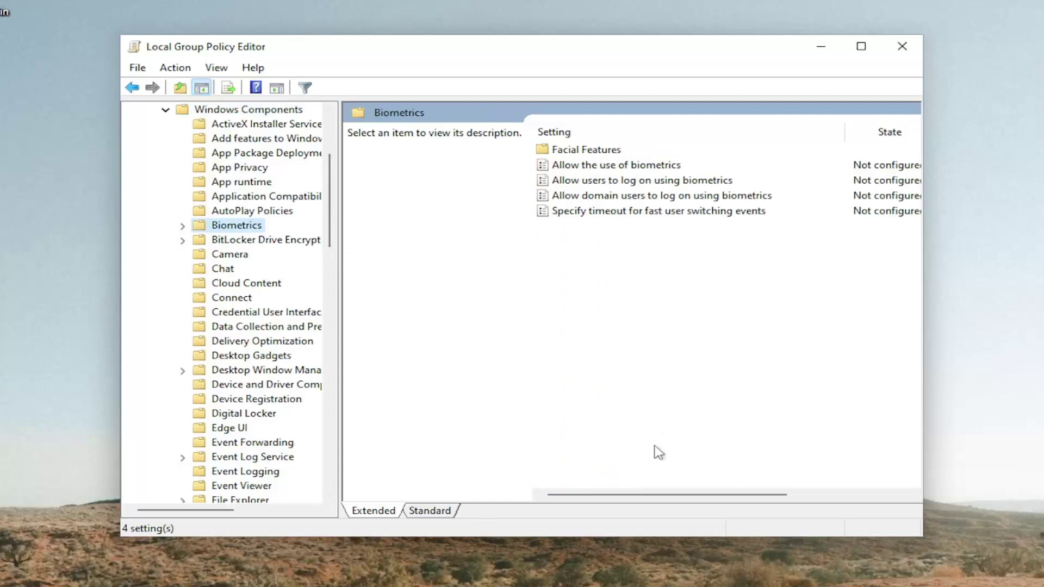
drag(657, 494, 681, 494)
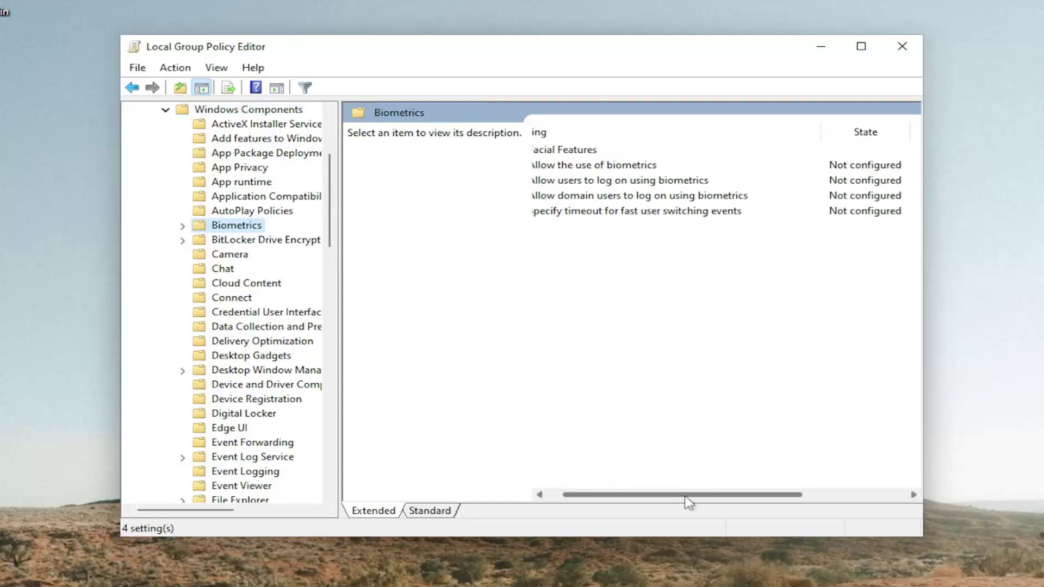
Step: Enable the 'Allow the use of biometrics' policy
click(592, 170)
click(599, 197)
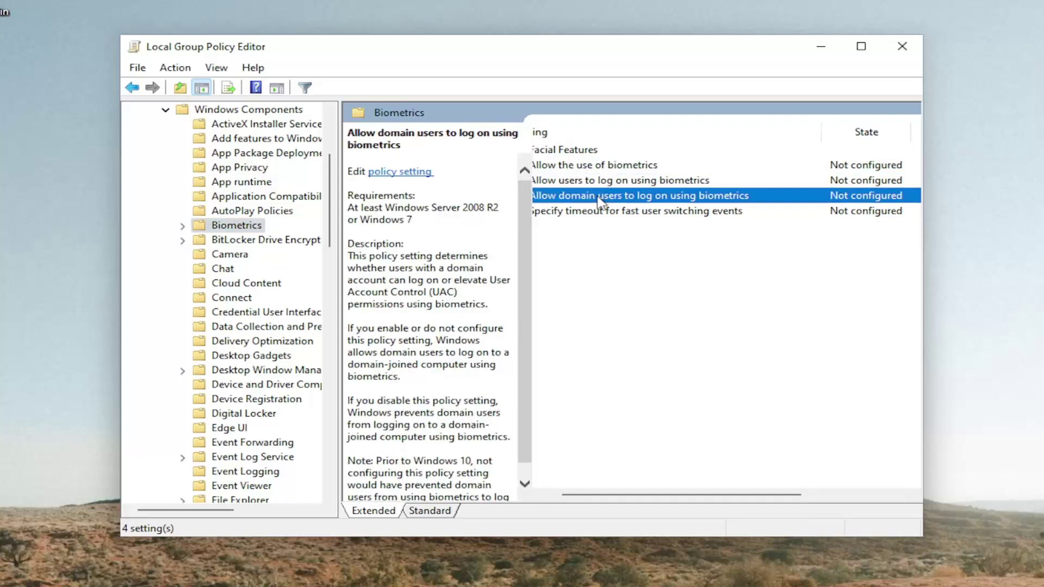
drag(648, 495, 630, 496)
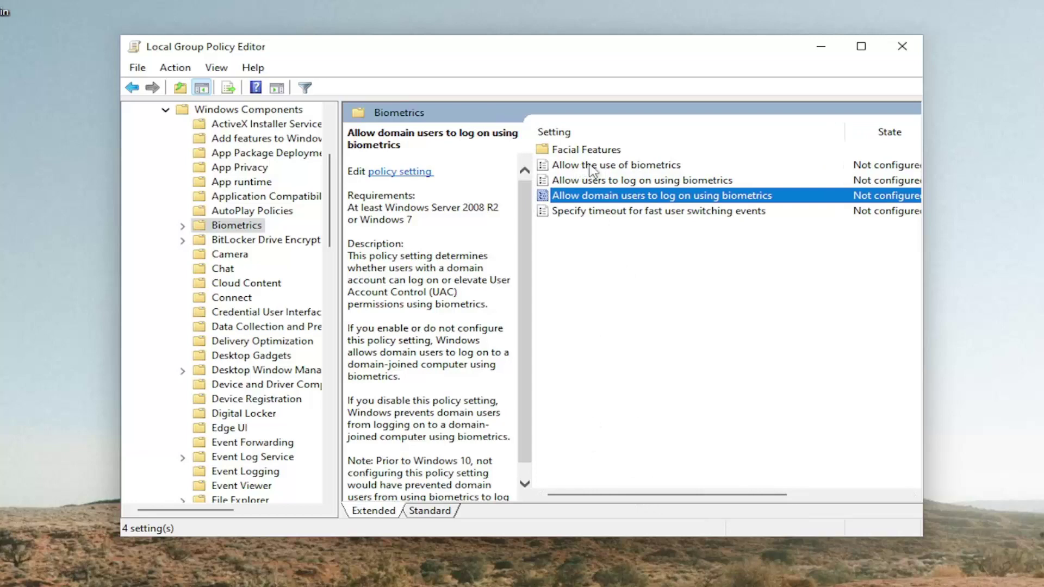
double_click(624, 166)
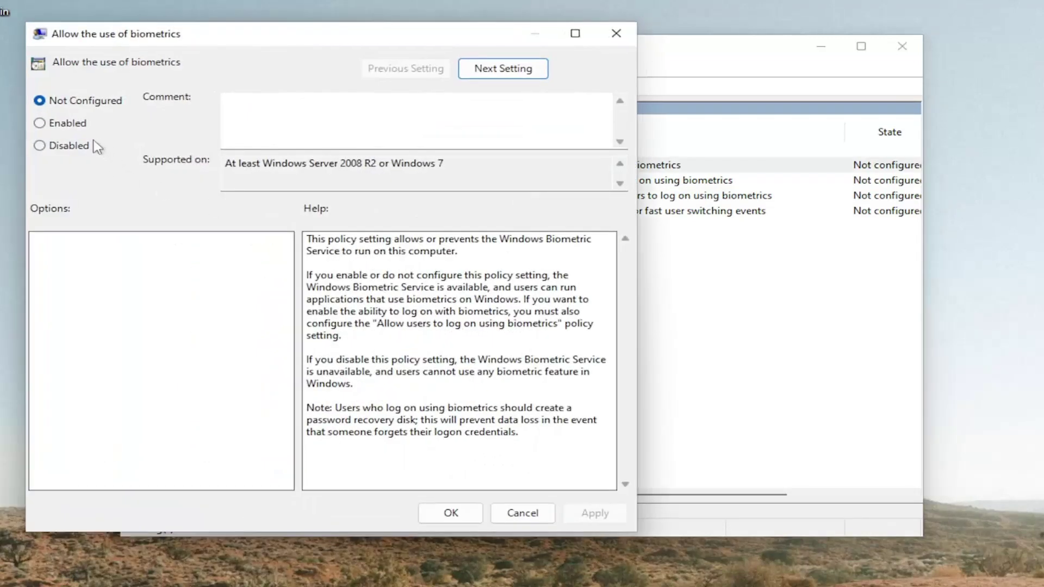
click(69, 129)
click(599, 510)
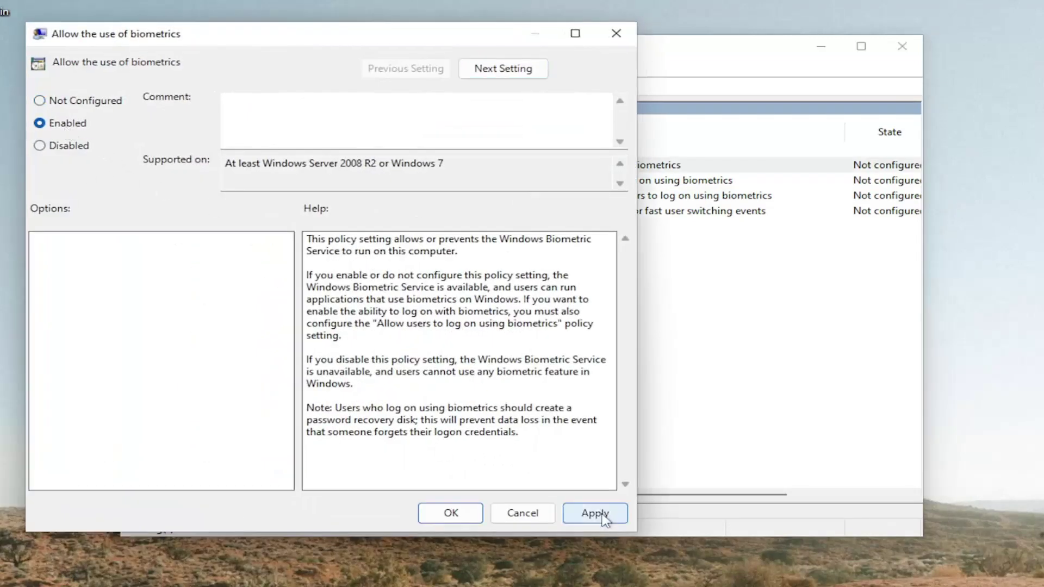
click(452, 512)
Step: Enable the 'Allow users to log on using biometrics' policy
double_click(644, 184)
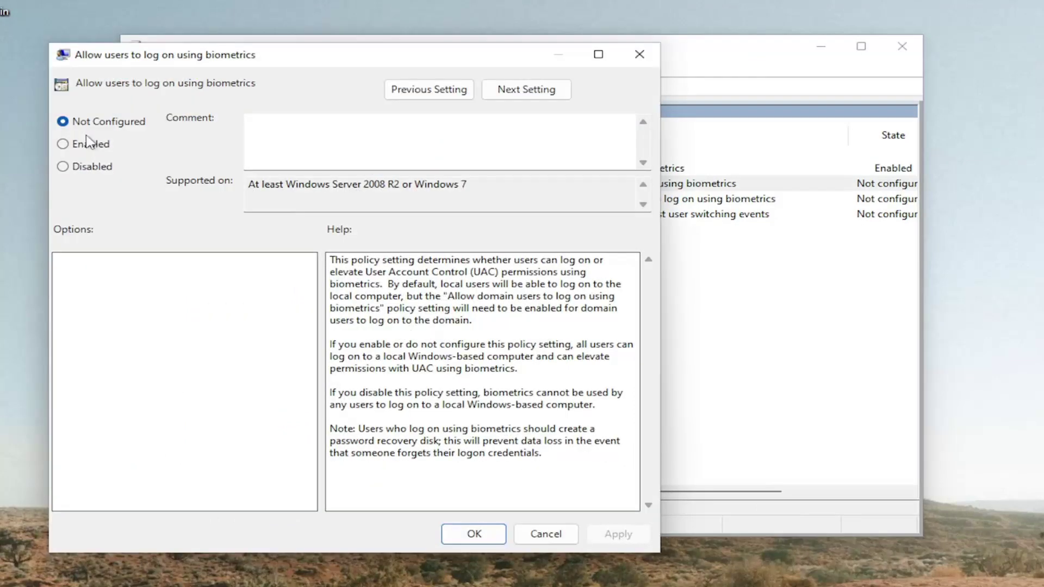
click(89, 141)
click(625, 535)
click(493, 535)
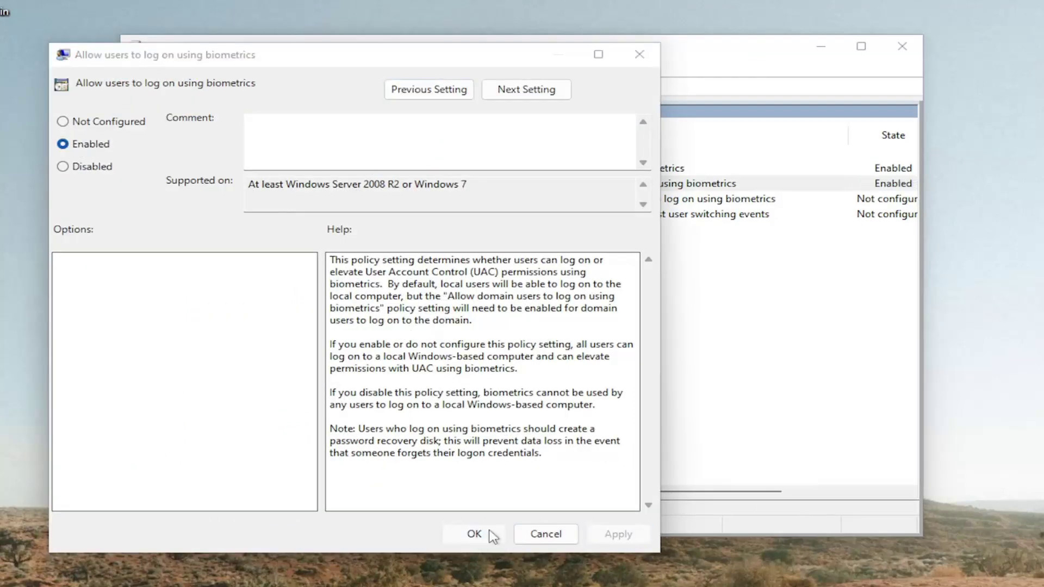
Step: Enable the domain users biometric logon policy and collapse the tree to Administrative Templates
double_click(651, 199)
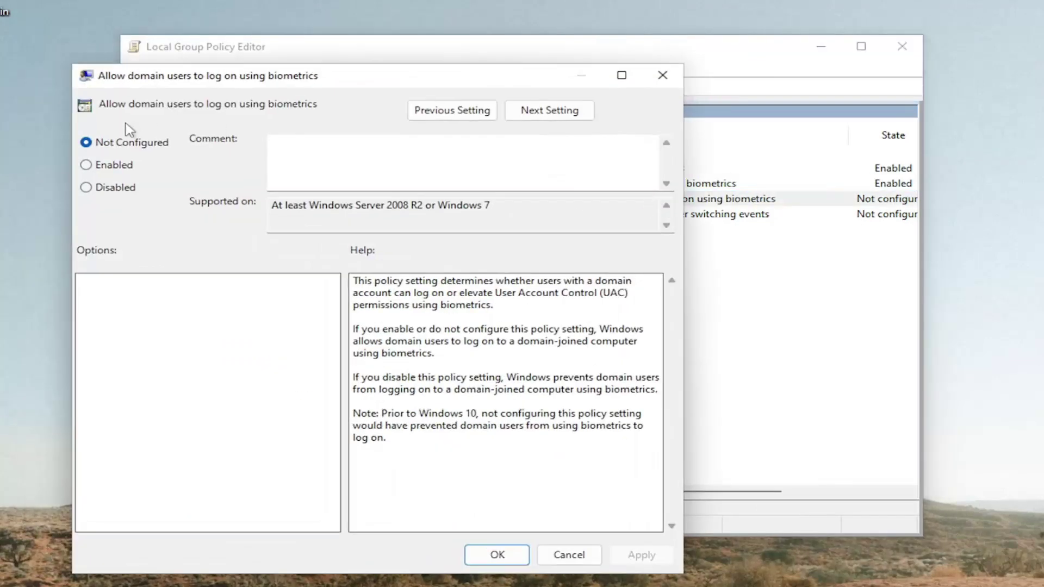
click(117, 166)
click(641, 554)
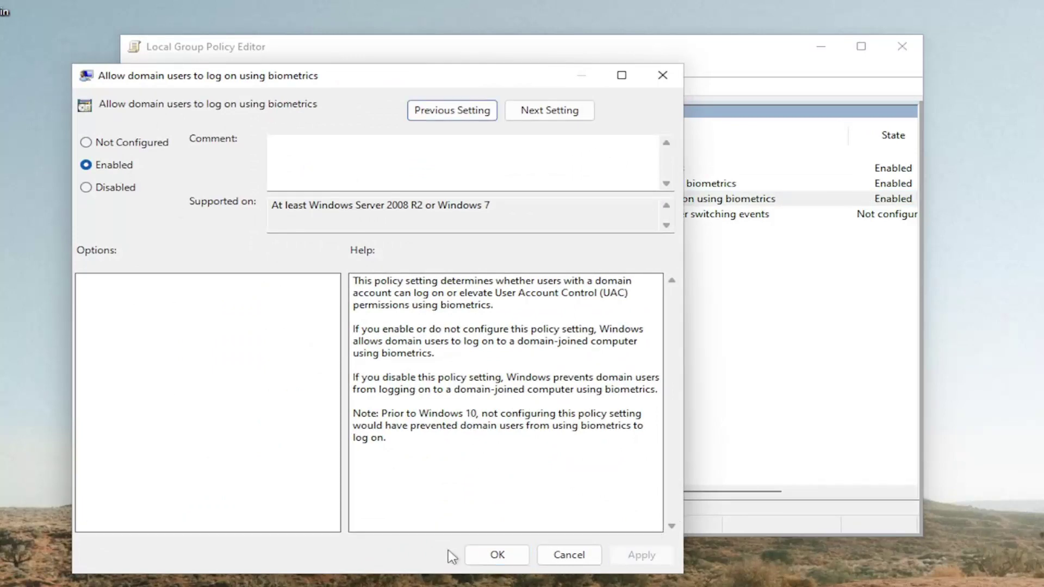
click(495, 556)
scroll(193, 204, up, 3)
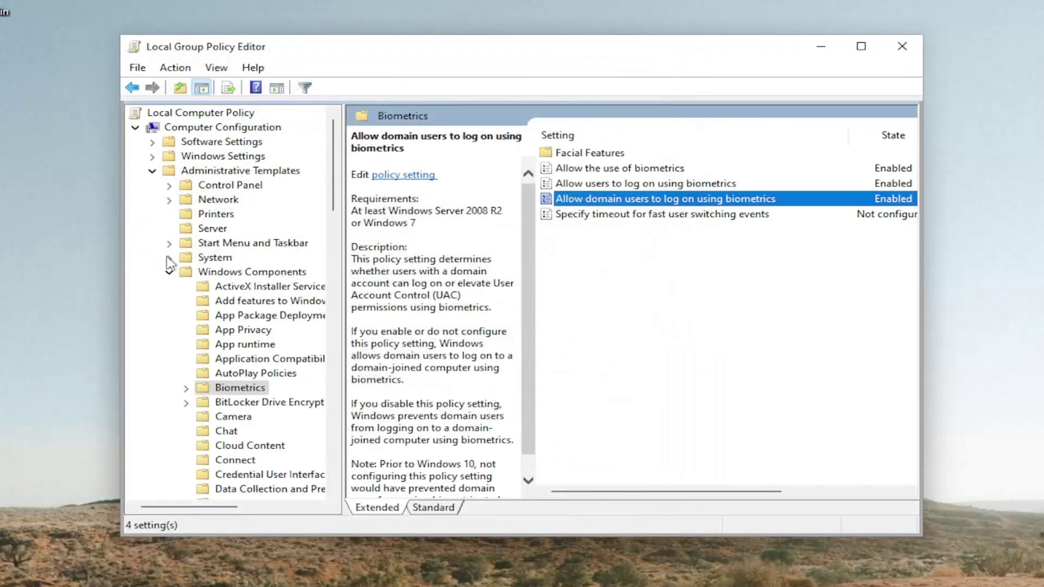
click(172, 270)
click(153, 172)
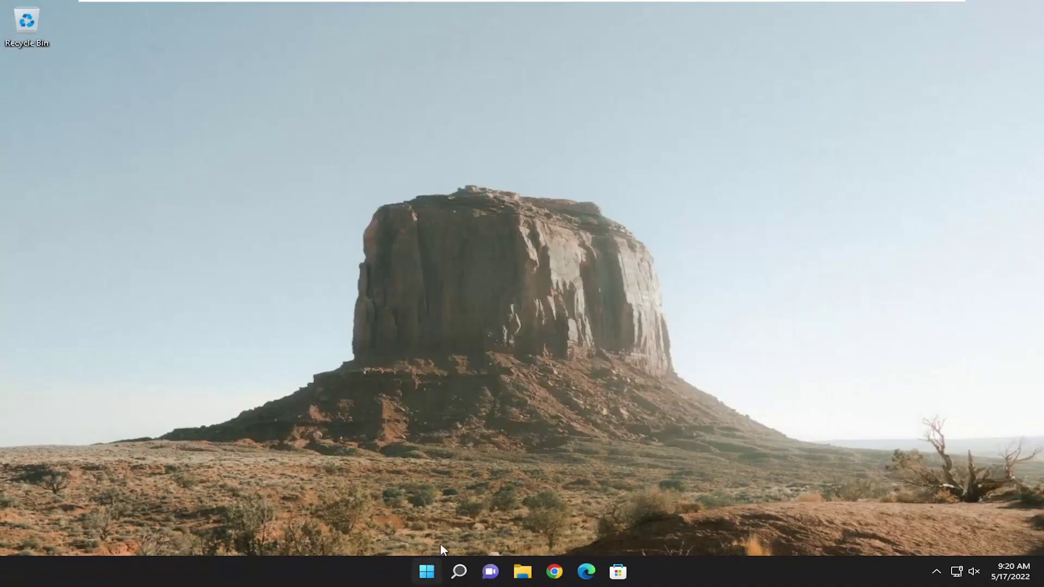
Step: Restart the computer from the Start button's right-click menu
right_click(426, 570)
Step: Run Command Prompt as administrator and run sfc /scannow
click(470, 574)
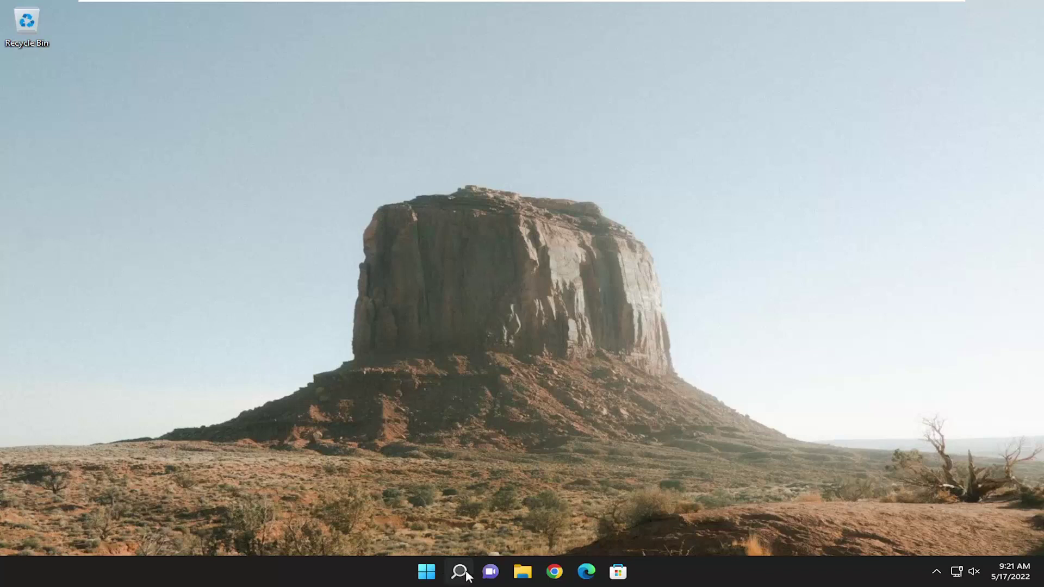
text(cmd)
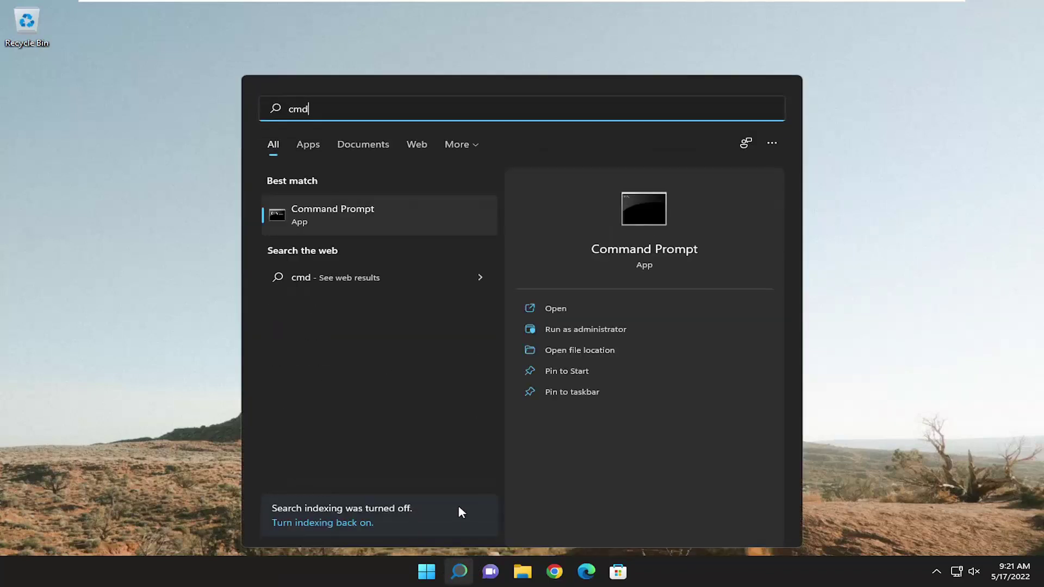
right_click(315, 211)
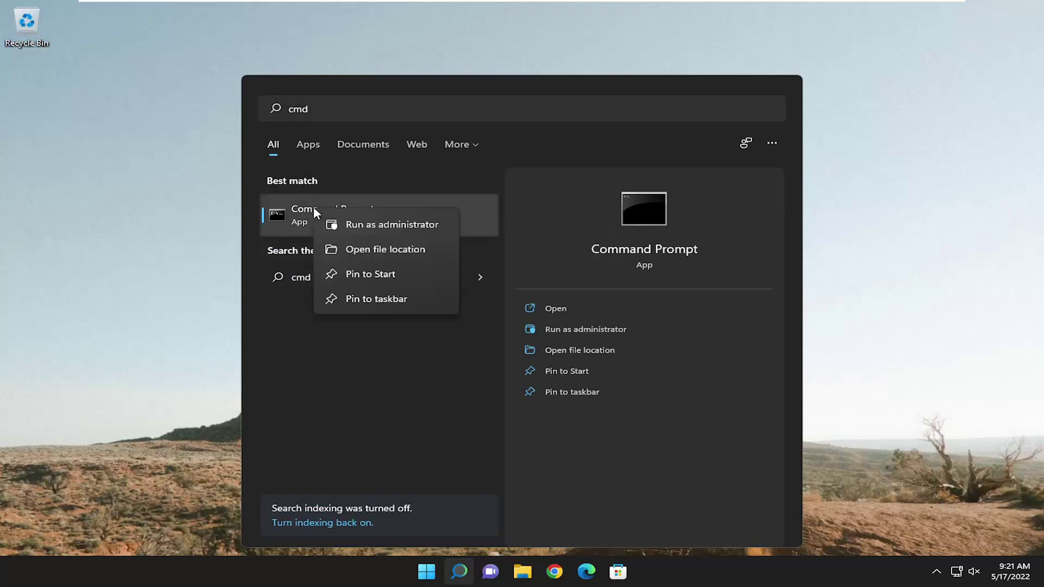
click(387, 222)
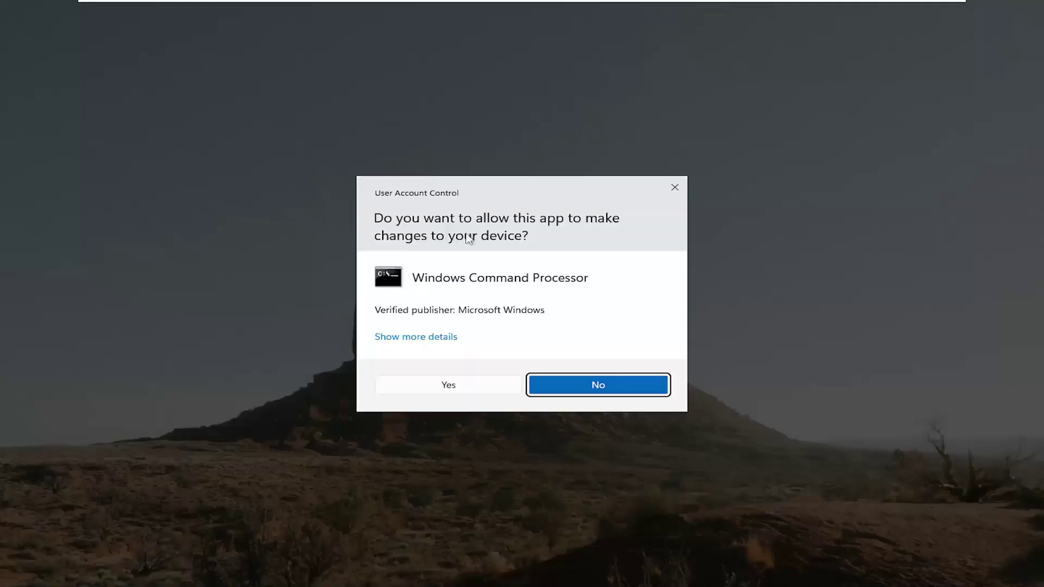
click(447, 384)
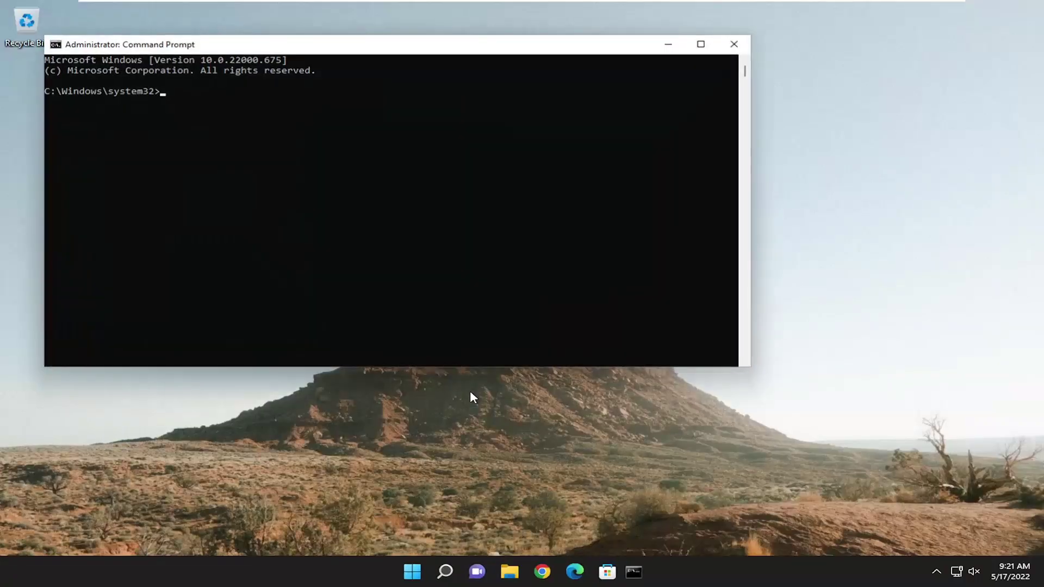
drag(373, 57, 500, 92)
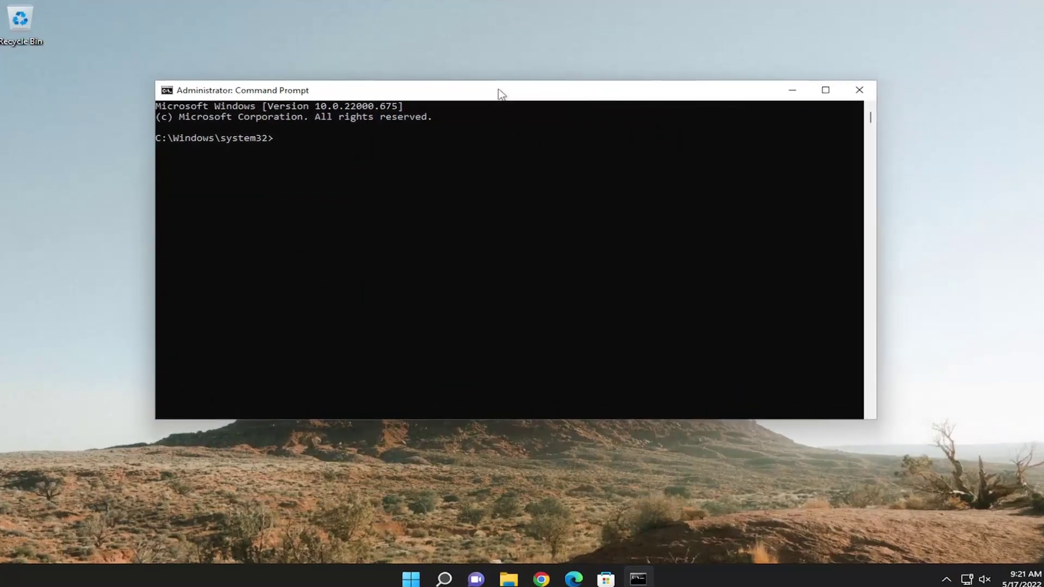
text(sfc)
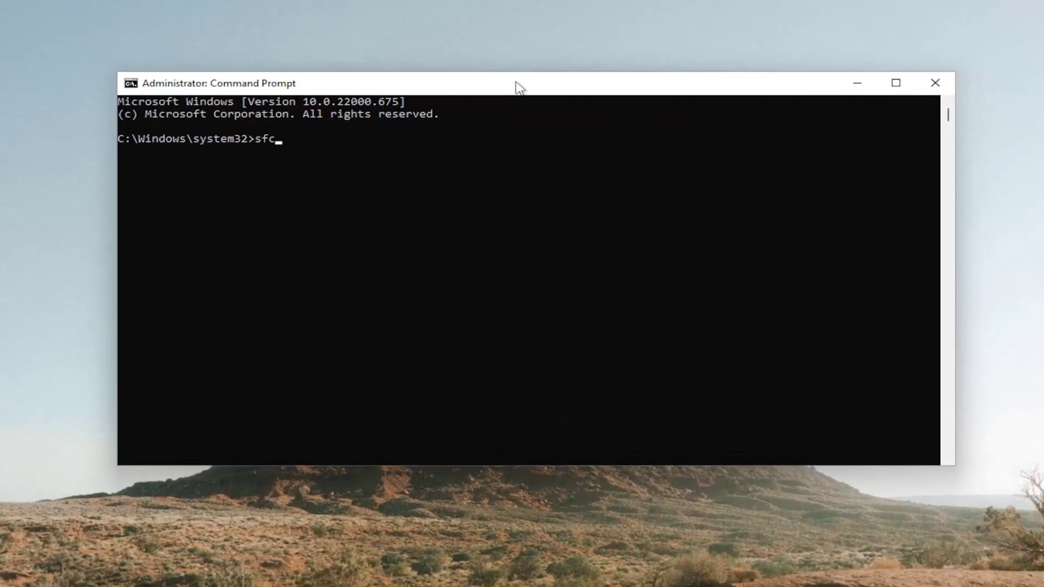
text( /)
text(scannow)
key(Return)
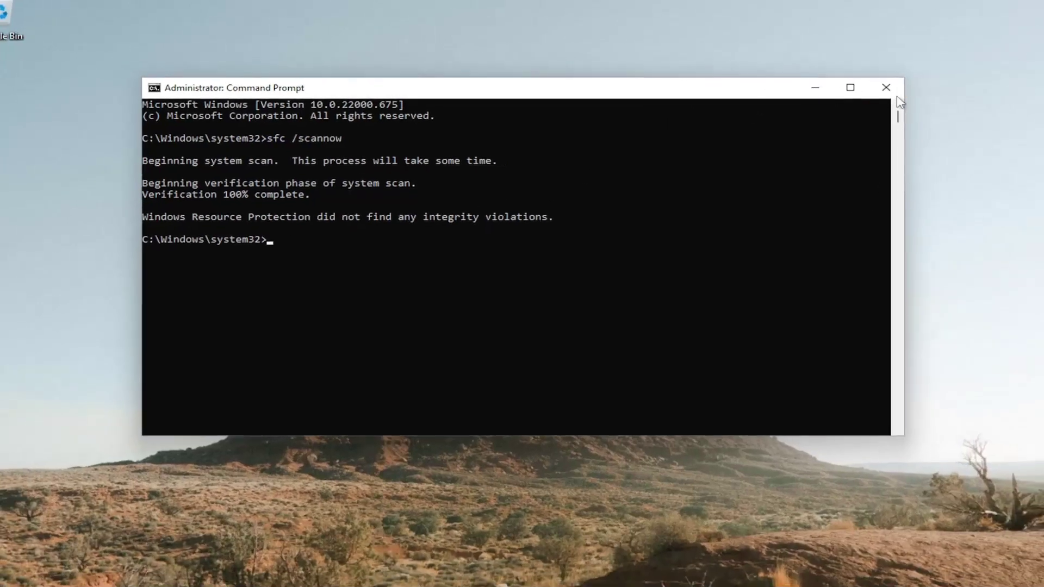
Step: Close the Command Prompt window and open the Start button's quick-access menu
click(856, 92)
right_click(425, 570)
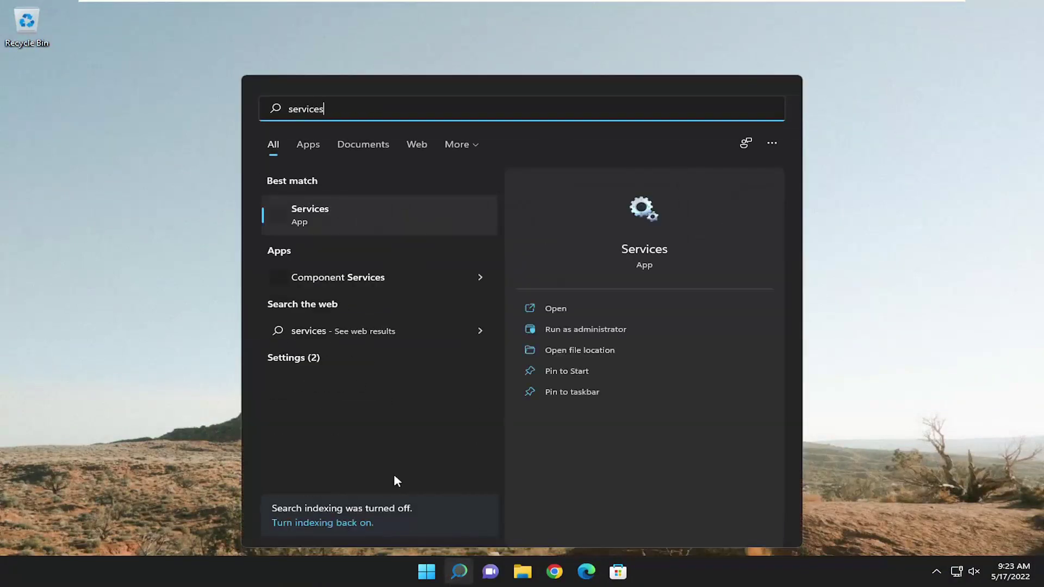
Step: In Services, set Windows Biometric Service's startup type to Automatic and apply it
click(316, 219)
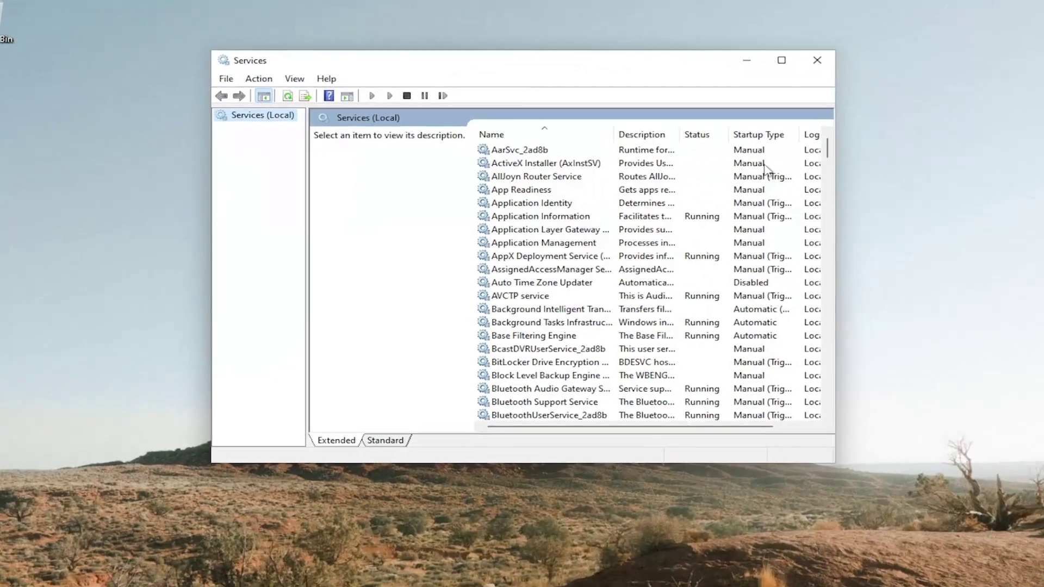
drag(828, 148, 875, 417)
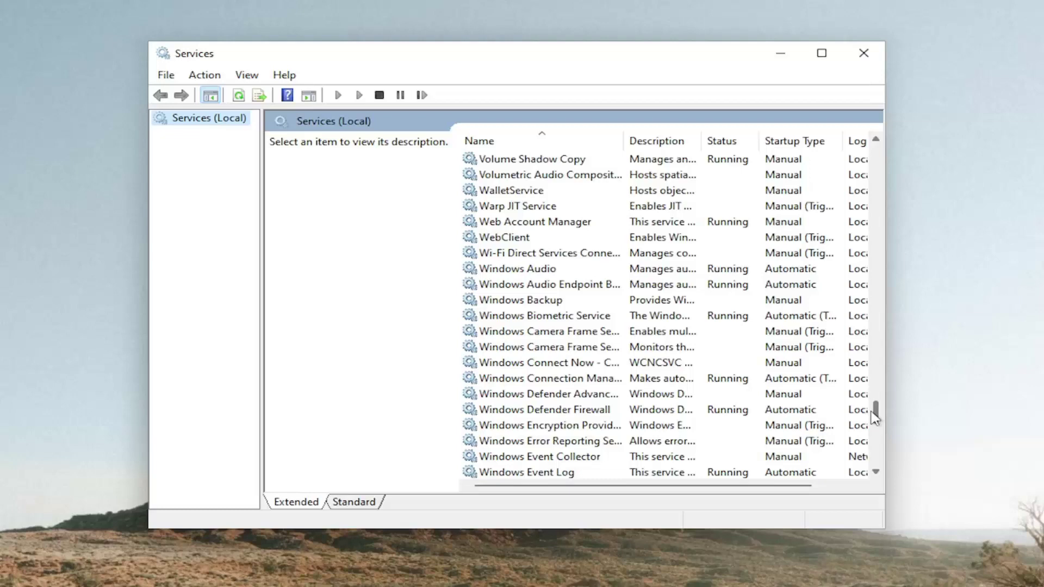
scroll(537, 318, up, 1)
scroll(537, 318, up, 1)
scroll(537, 318, down, 2)
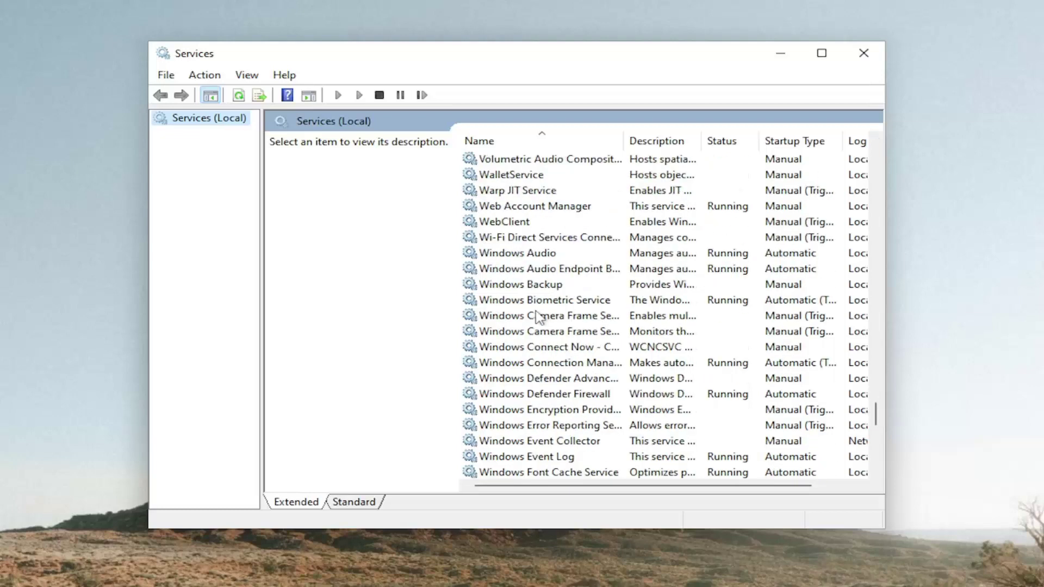
double_click(530, 300)
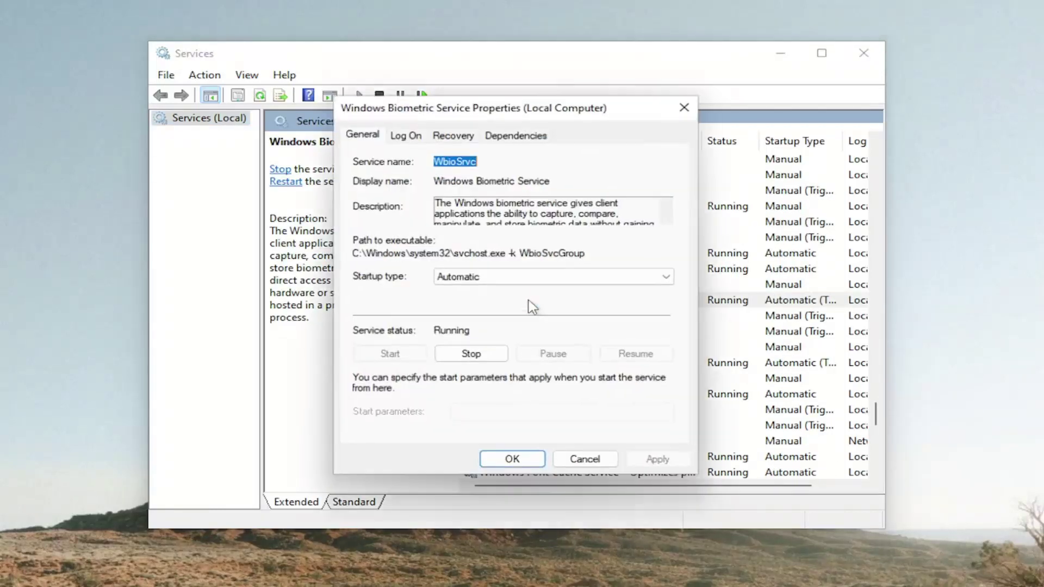
click(474, 279)
click(453, 307)
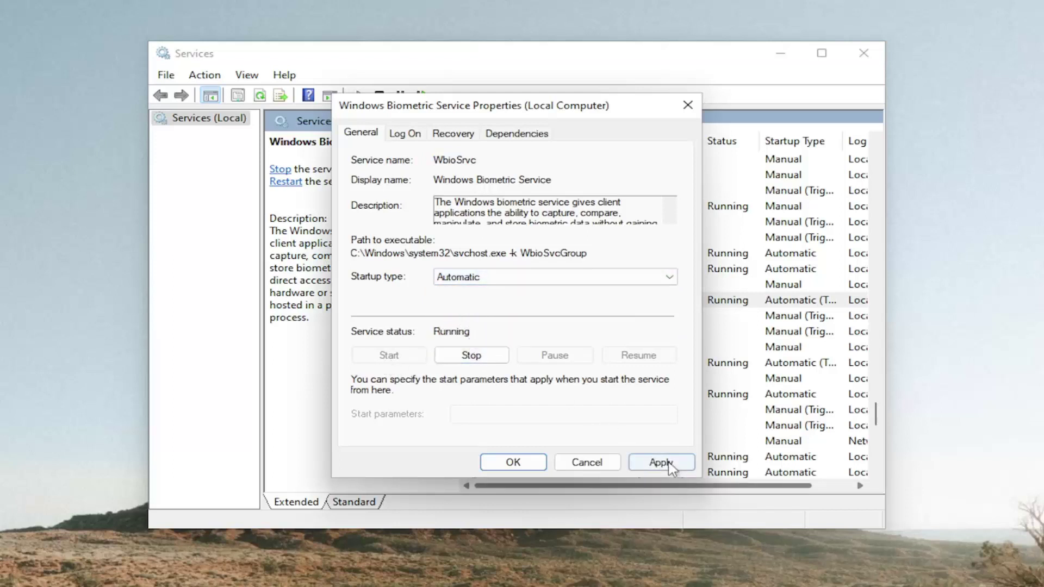
click(661, 463)
click(513, 463)
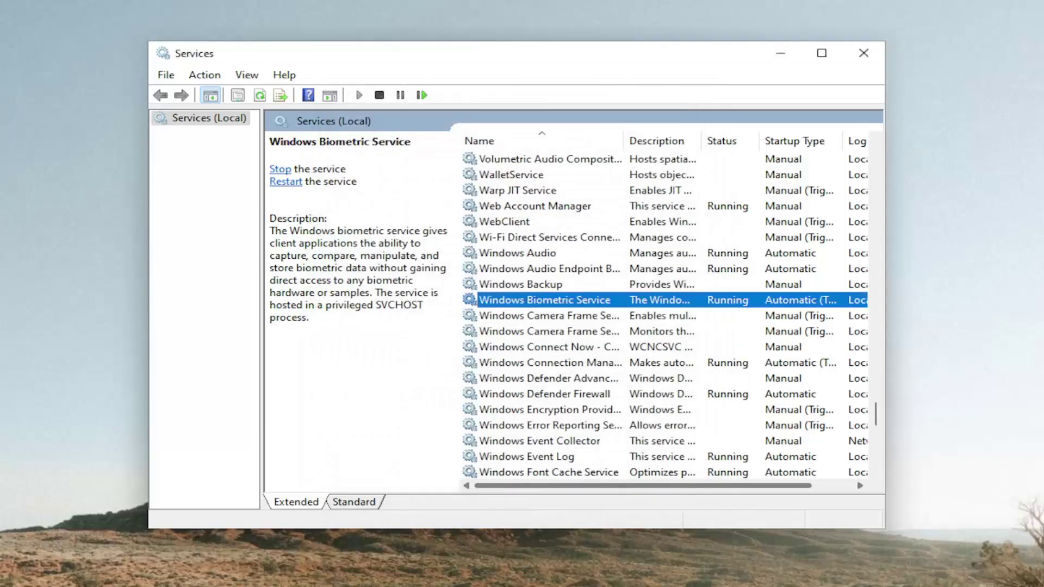